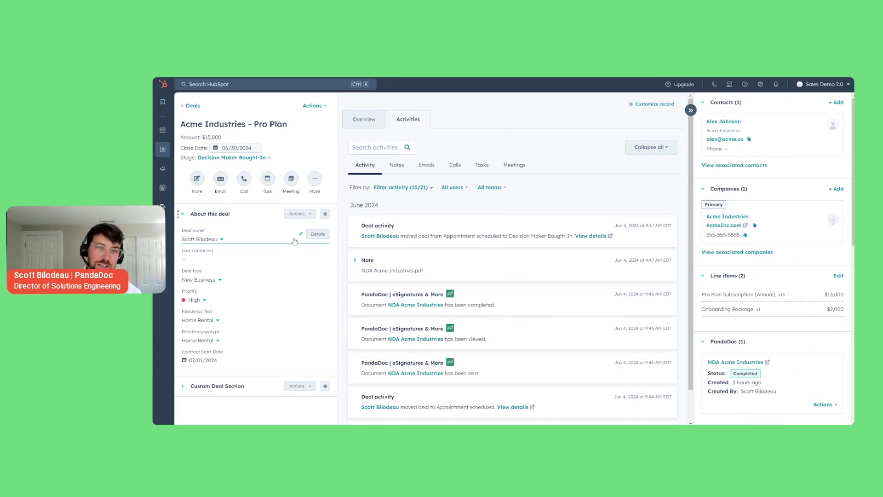
Check the deal's stage list and leave it at Decision Maker Bought-In
left_click(268, 158)
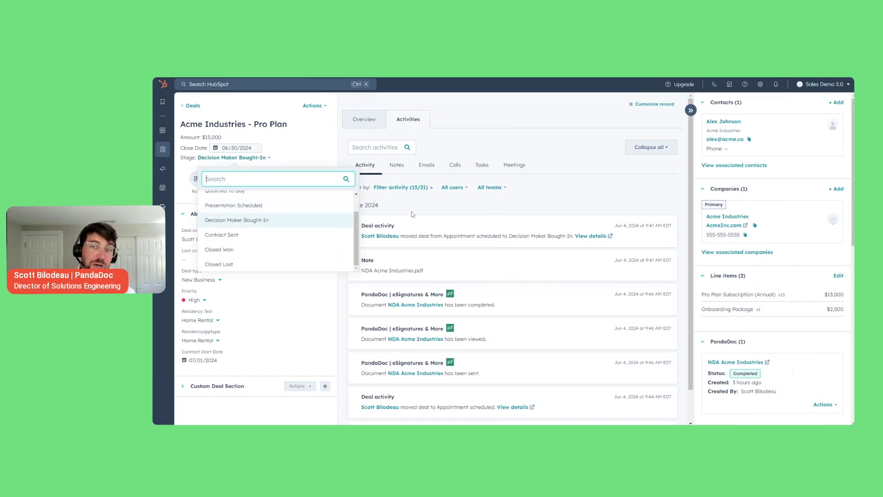
left_click(412, 213)
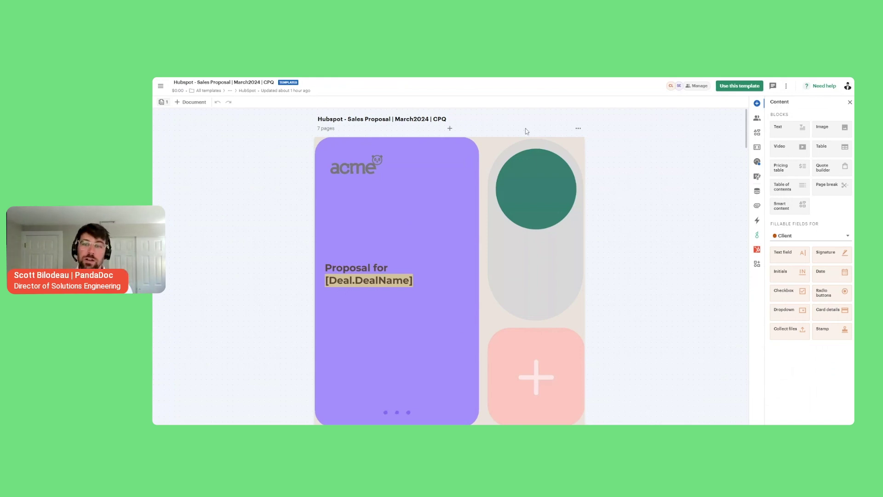
left_click(372, 174)
left_click_drag(373, 175, 544, 278)
key("ctrl+z")
key("ctrl+z")
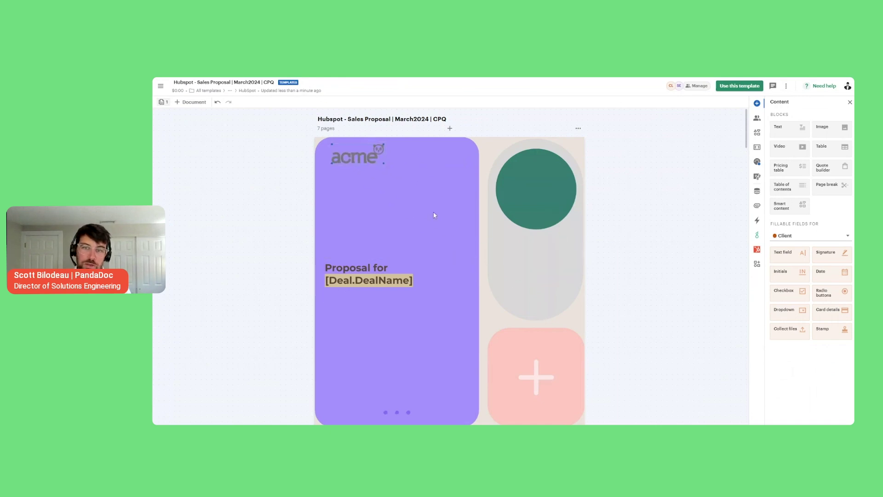
key("ctrl+shift+z")
key("ctrl+z")
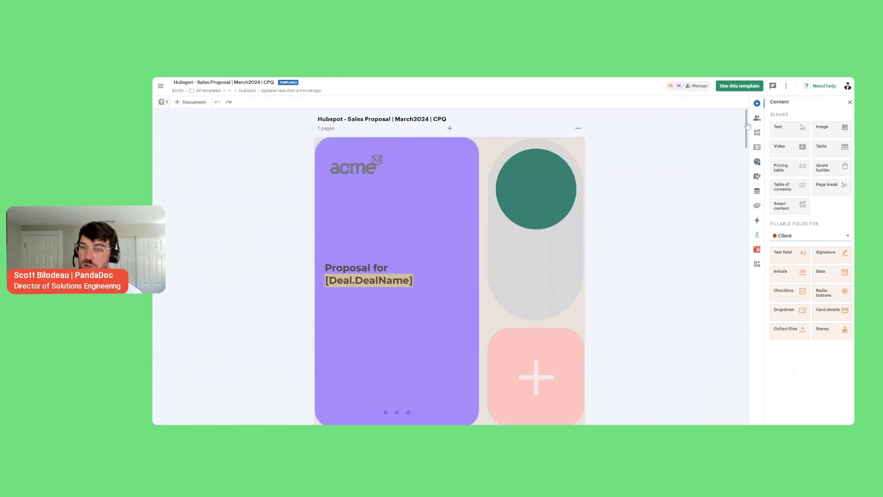
scroll(748, 127, "down", 1)
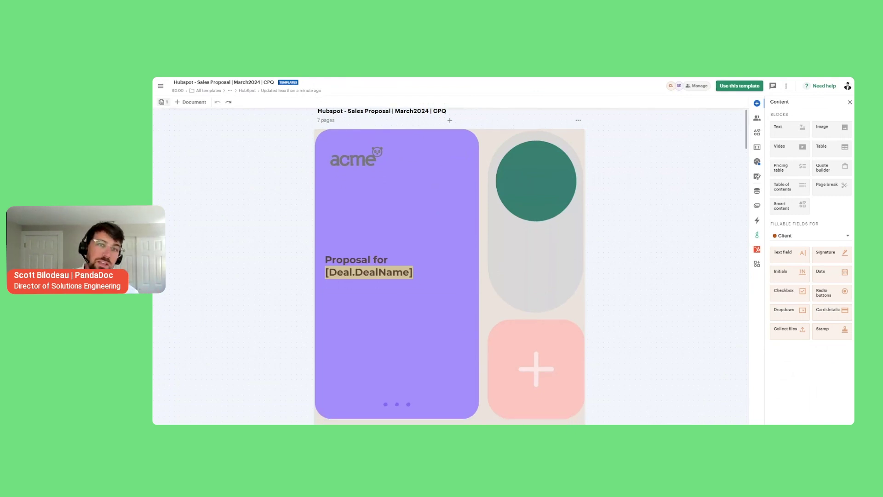
scroll(450, 267, "down", 1)
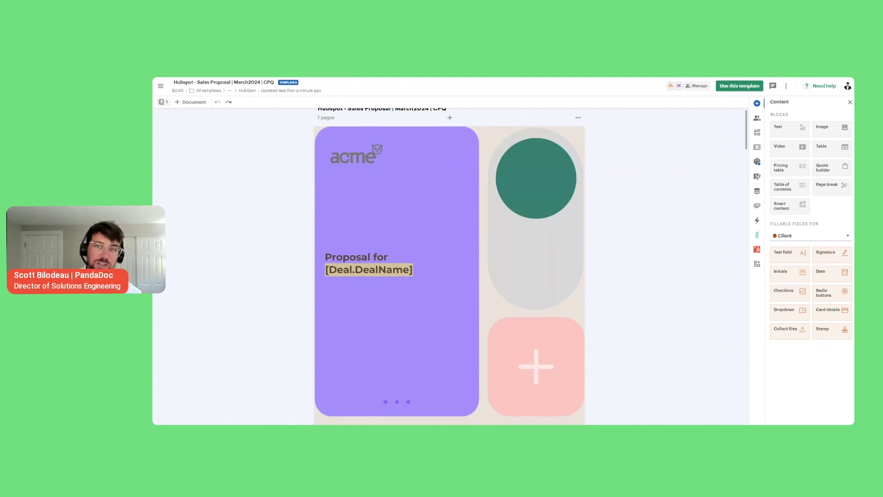
scroll(747, 125, "up", 1)
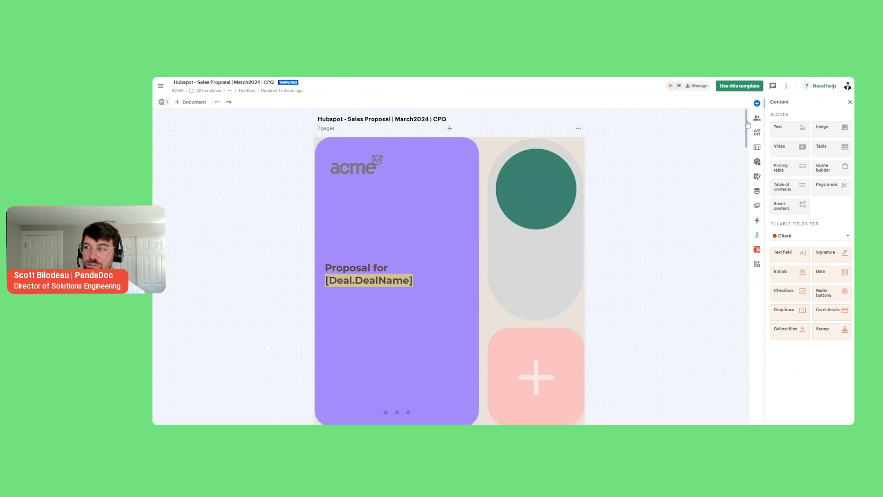
Scroll the template past the intro and case-study block to the Your Unique Package pricing tables
left_click_drag(747, 124, 747, 126)
scroll(747, 125, "down", 1)
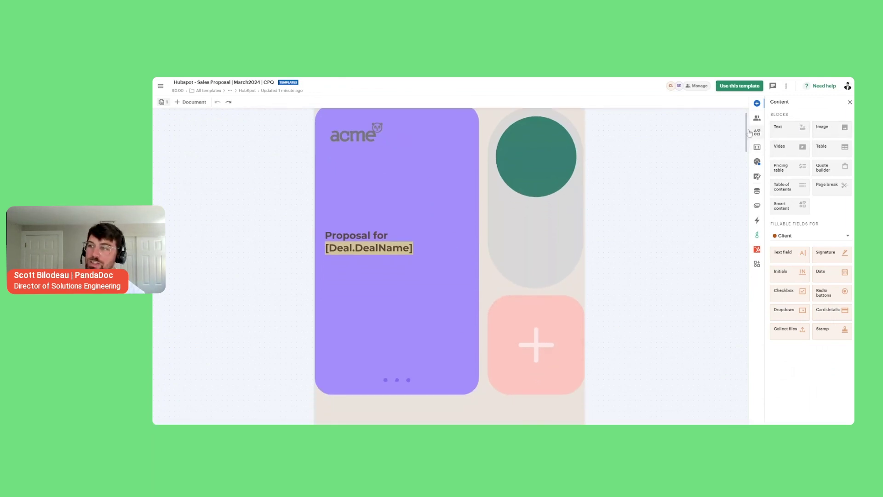
left_click_drag(747, 133, 740, 217)
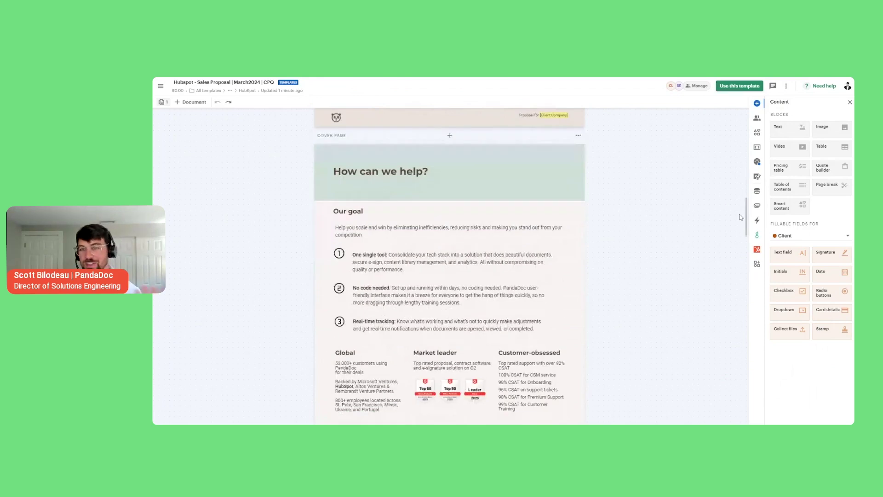
scroll(739, 214, "down", 1)
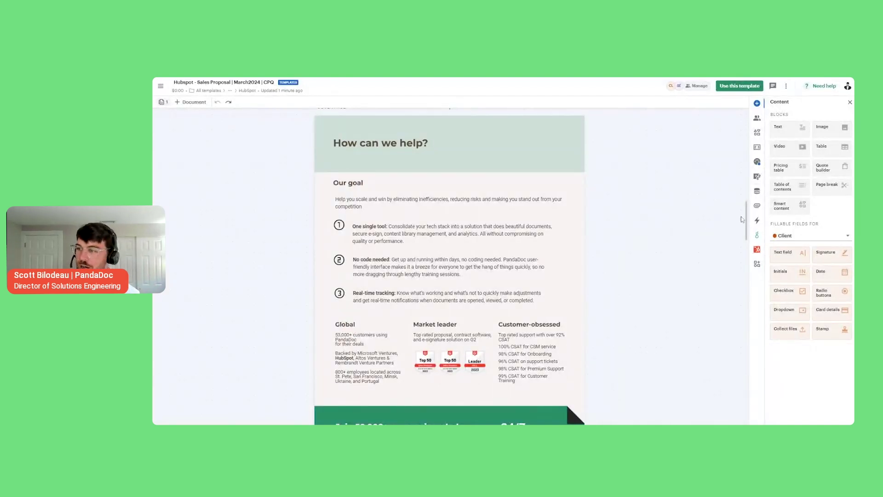
left_click_drag(742, 220, 746, 260)
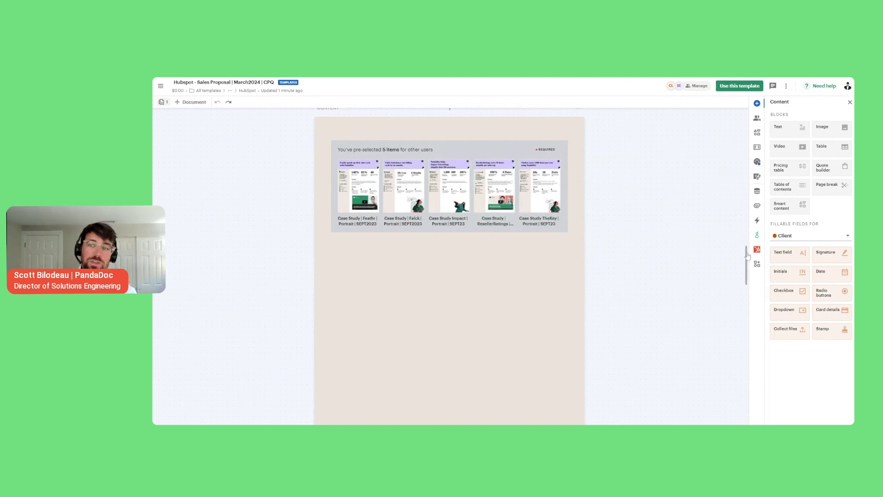
left_click_drag(746, 255, 745, 299)
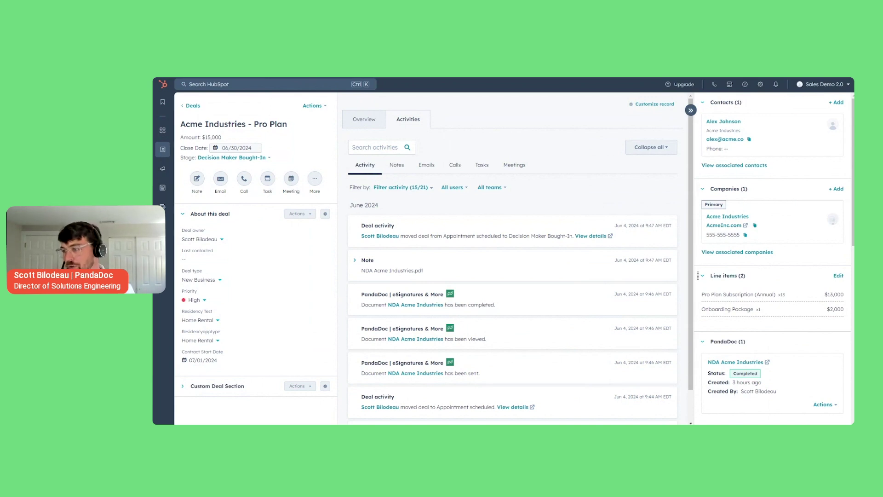
Launch a new PandaDoc document from the deal's PandaDoc sidebar card
scroll(748, 302, "down", 3)
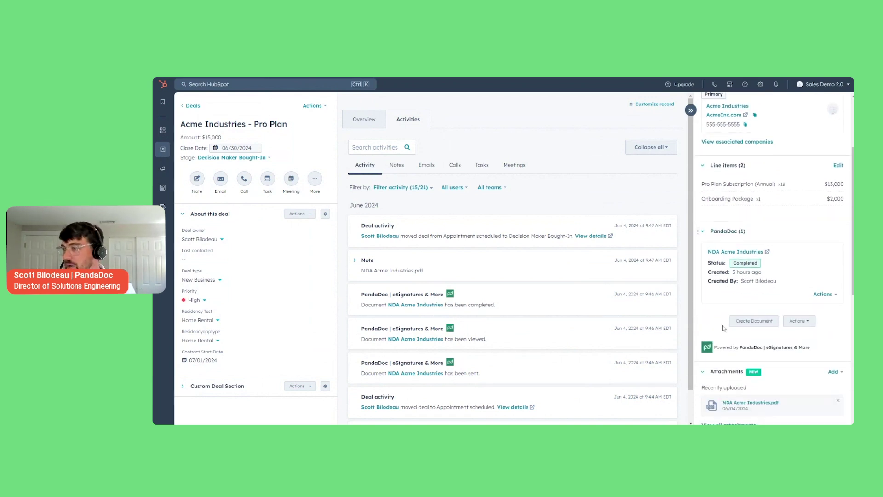
left_click(754, 321)
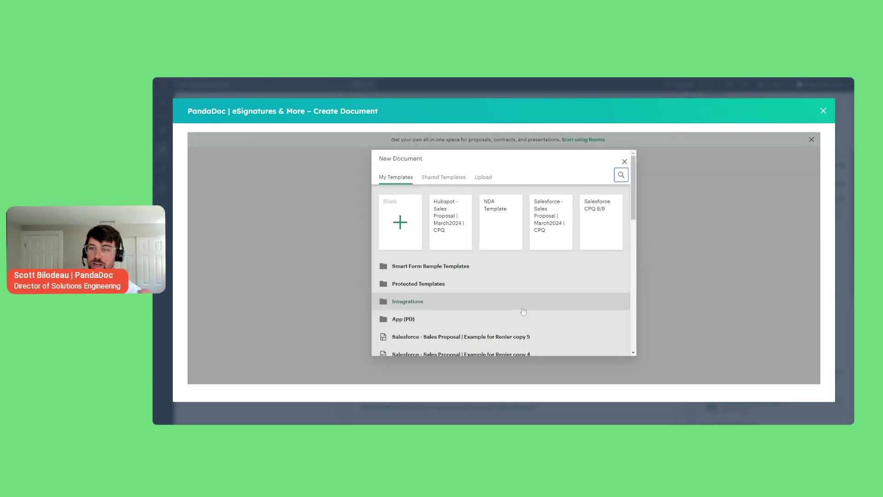
Create the proposal from 'Hubspot - Sales Proposal | March2024 | CPQ' with the deal's contact as Client signer
left_click(453, 224)
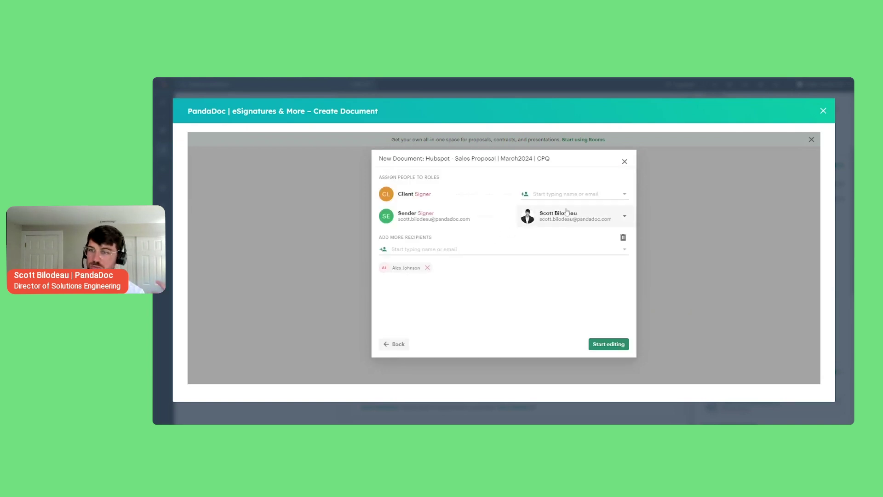
left_click(567, 203)
left_click(567, 212)
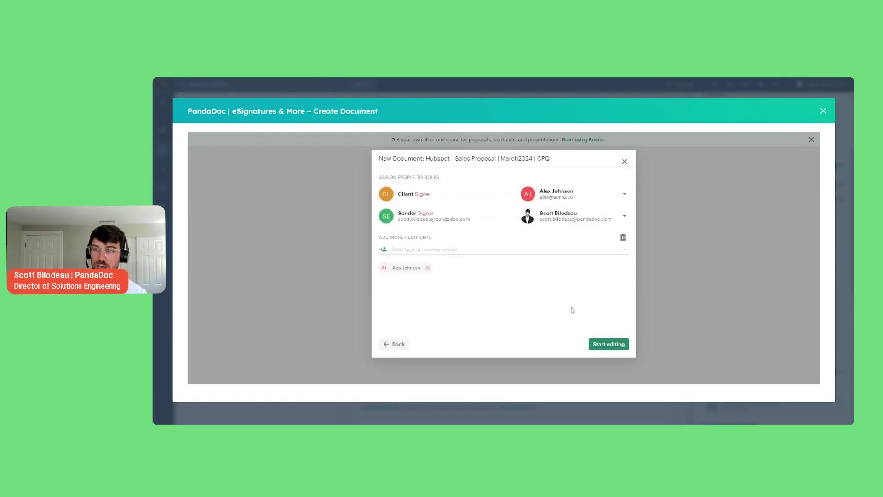
left_click(605, 345)
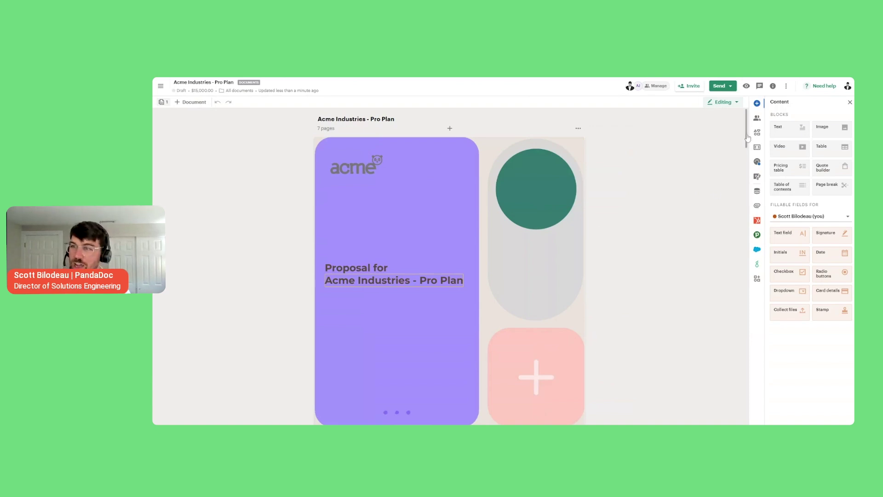
Add 'Case Study | Feathr' from the content library block into the proposal
scroll(748, 138, "down", 1)
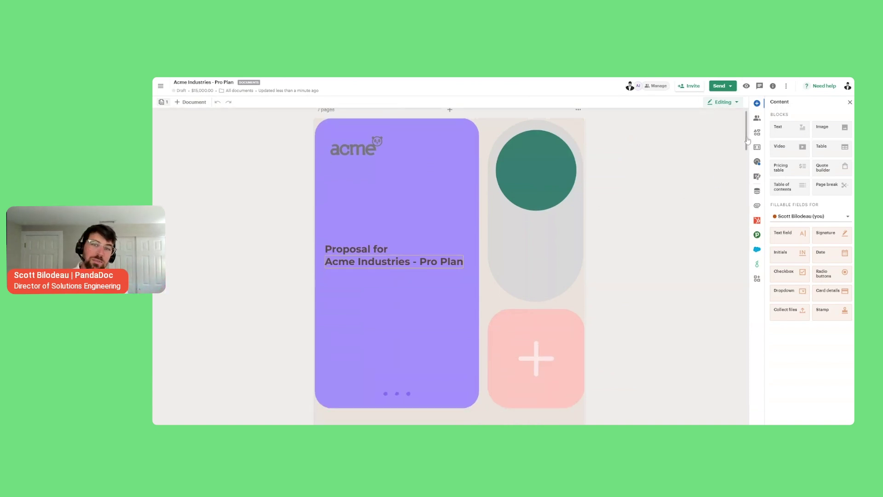
scroll(745, 144, "down", 6)
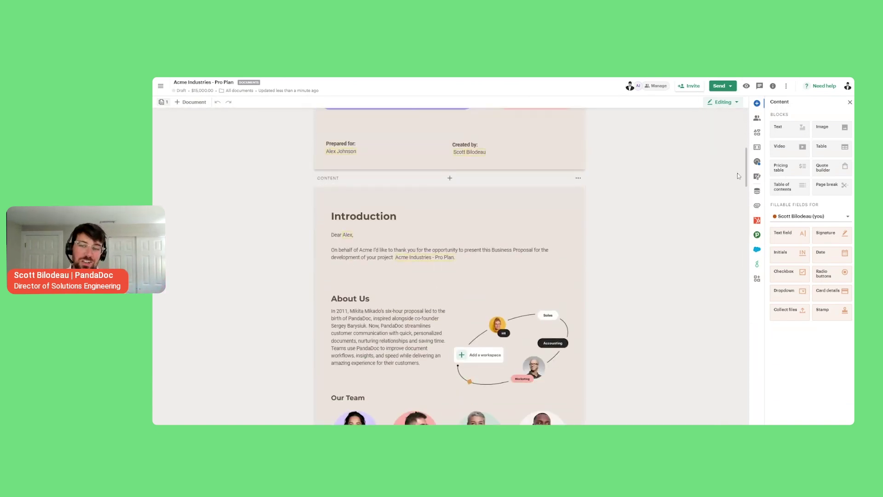
scroll(738, 175, "down", 2)
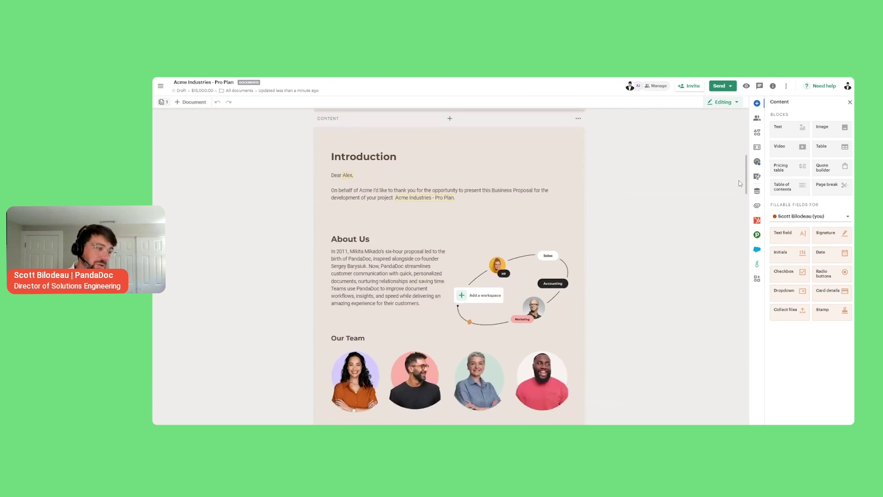
scroll(740, 185, "down", 12)
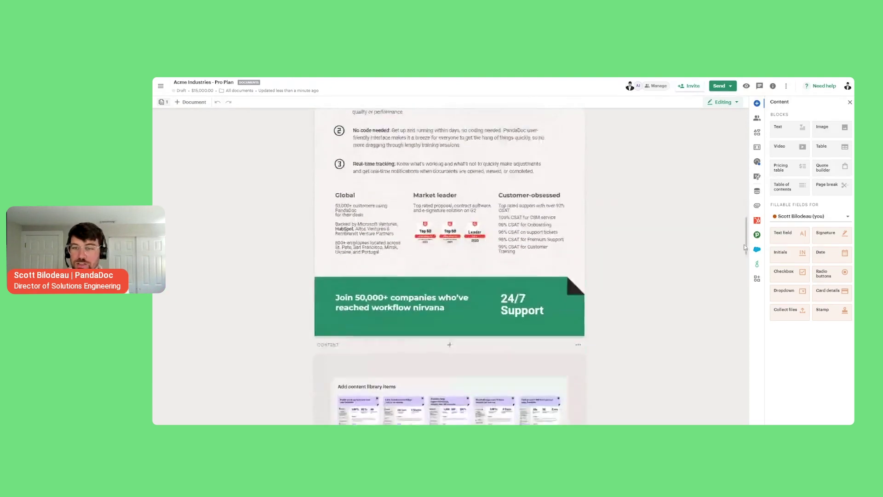
scroll(745, 248, "down", 4)
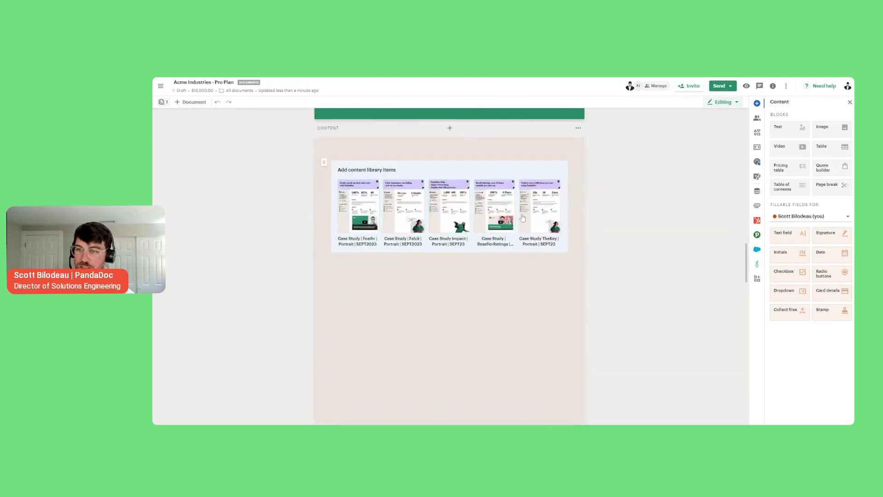
left_click(358, 206)
left_click(544, 171)
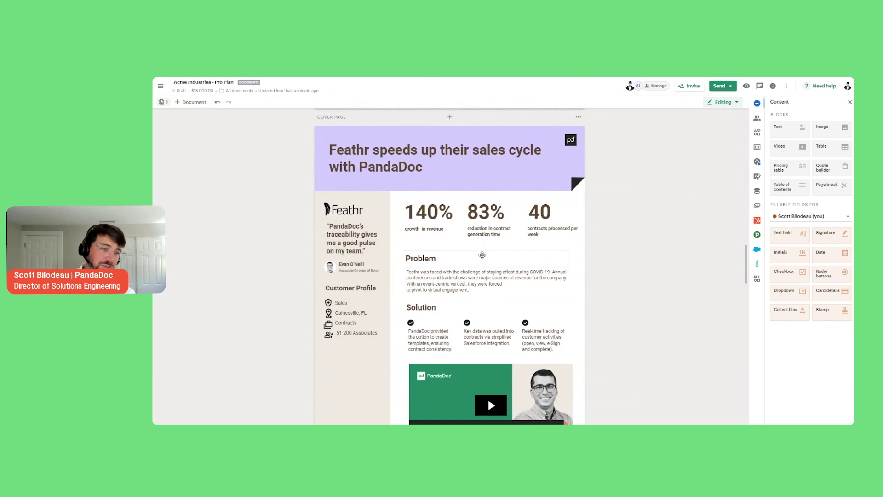
Select the Feathr case-study video and move down to the pricing tables
scroll(460, 262, "down", 3)
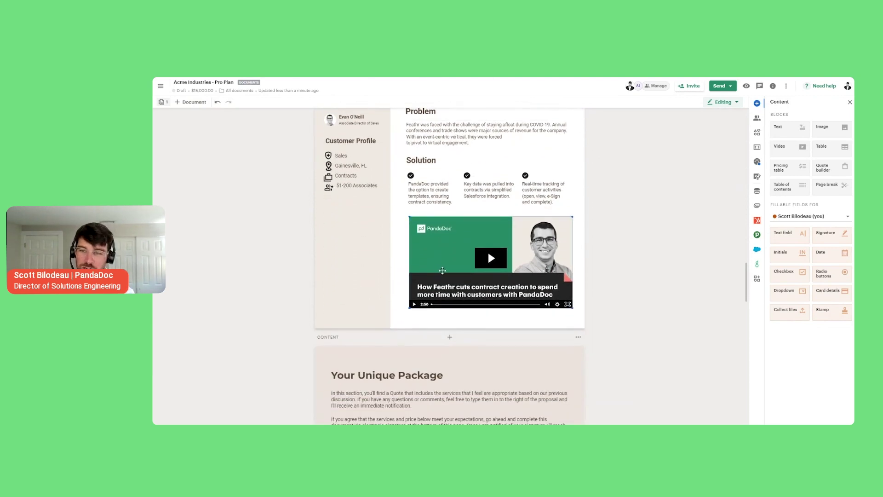
left_click(442, 270)
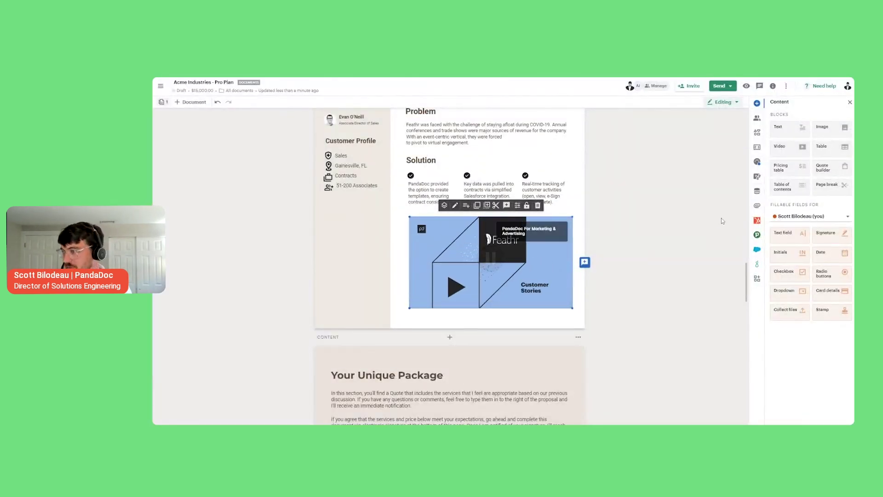
scroll(729, 224, "down", 3)
scroll(654, 289, "down", 3)
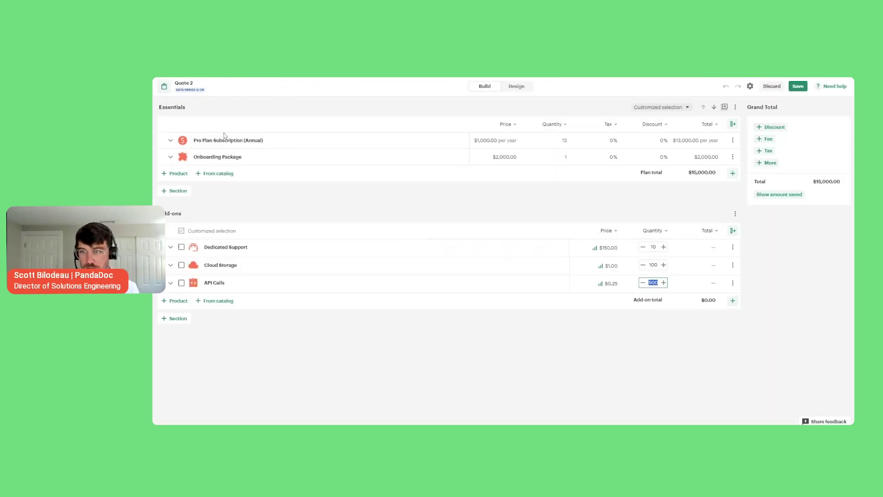
Set Pro Plan Subscription to quantity 20 at 20% discount and add Dedicated Support, totalling $19,500.00
left_click(548, 143)
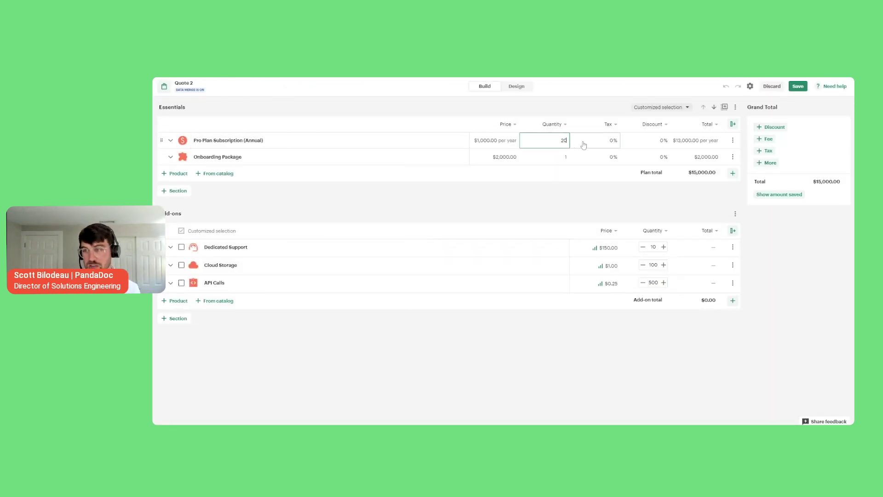
type("20")
left_click(552, 199)
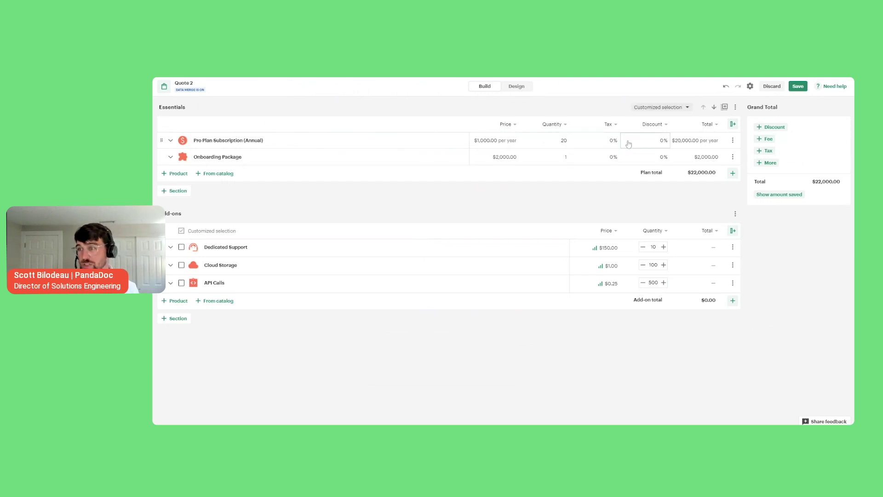
left_click(665, 141)
type("20")
left_click(597, 202)
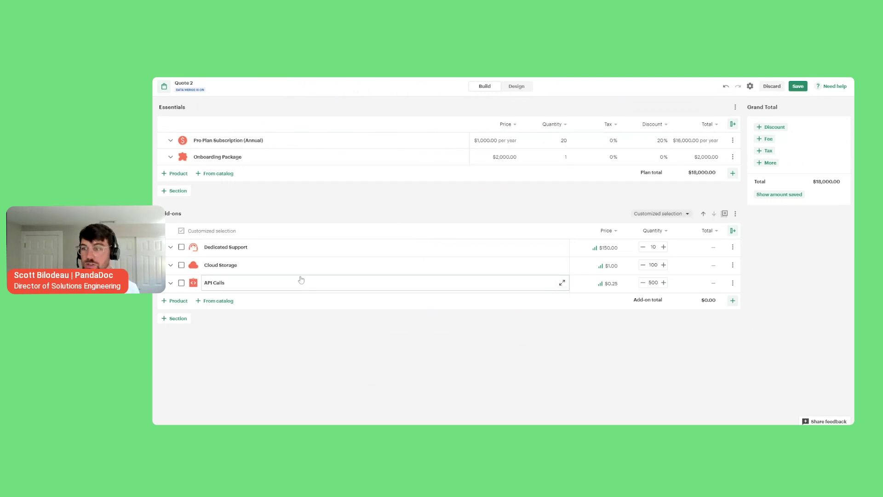
mouse_move(600, 284)
left_click(181, 248)
mouse_move(608, 248)
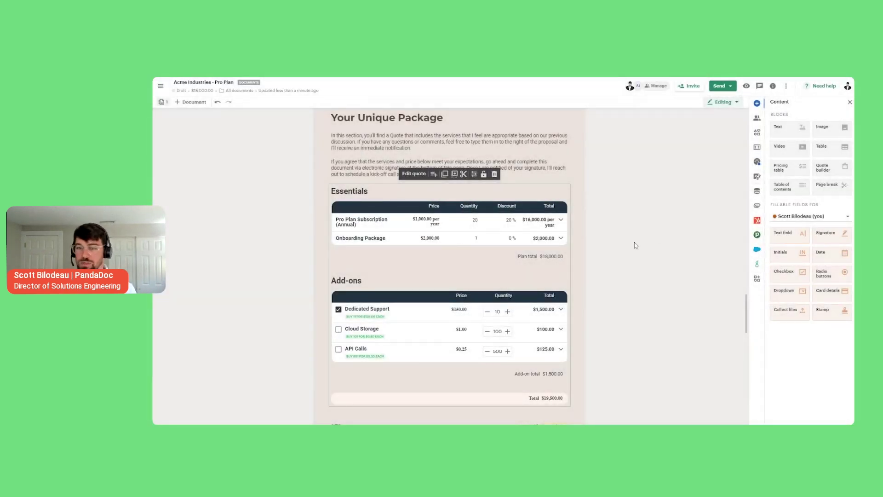
scroll(720, 275, "down", 6)
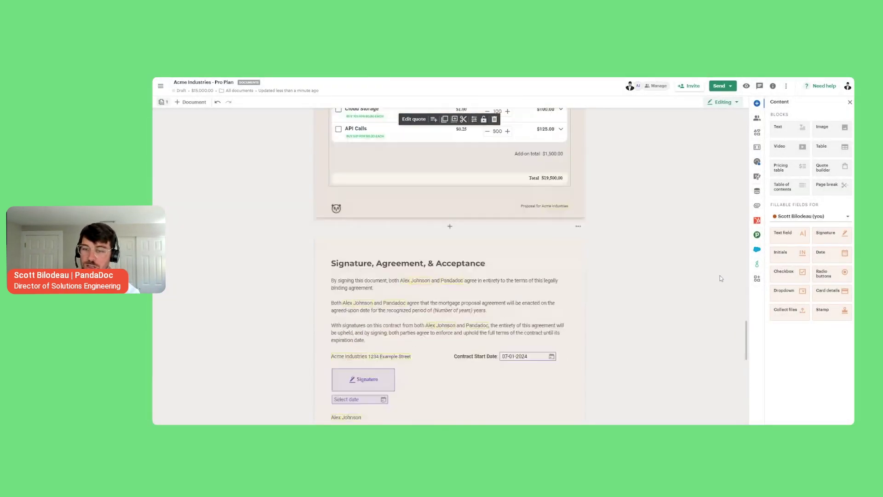
scroll(719, 275, "down", 1)
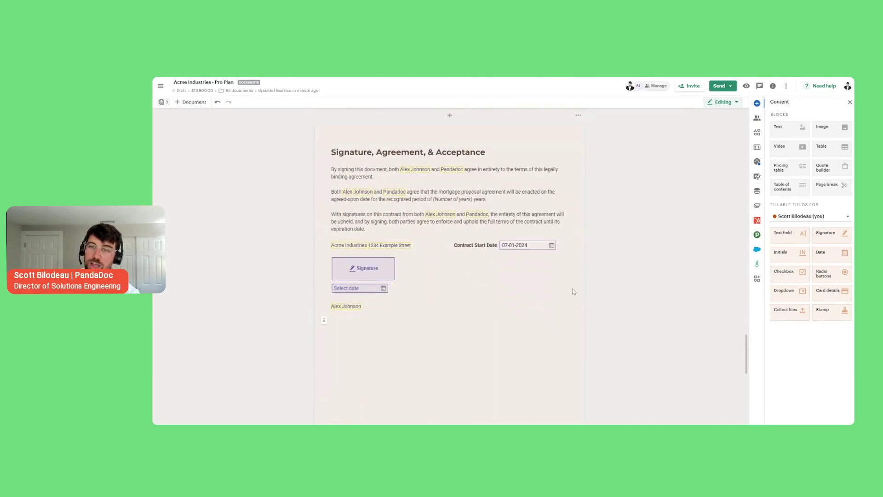
left_click(530, 225)
left_click_drag(330, 168, 567, 225)
left_click(585, 196)
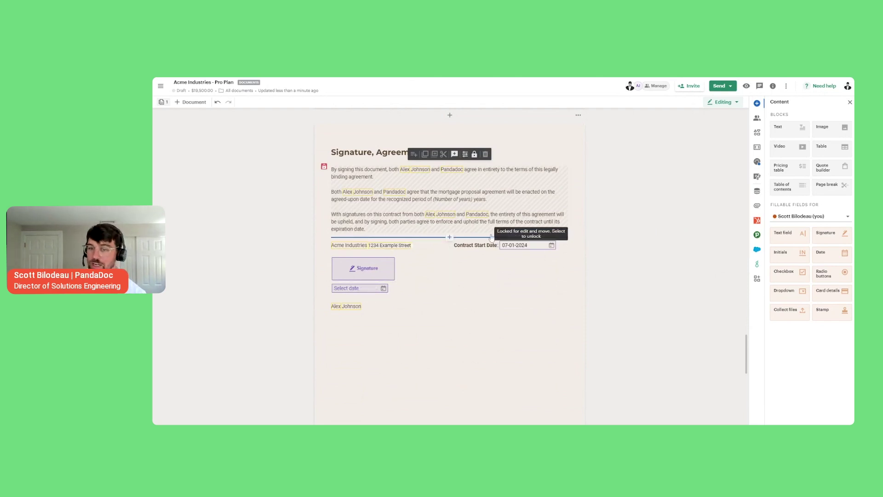
scroll(491, 236, "down", 10)
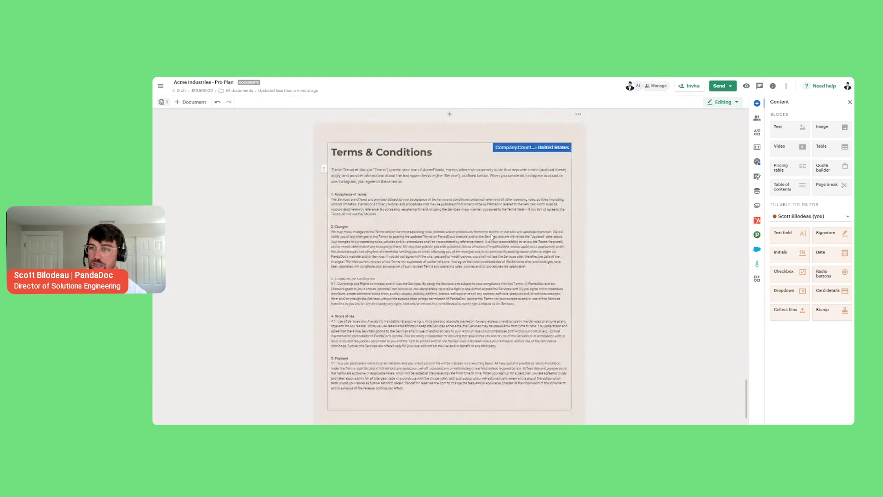
left_click(543, 150)
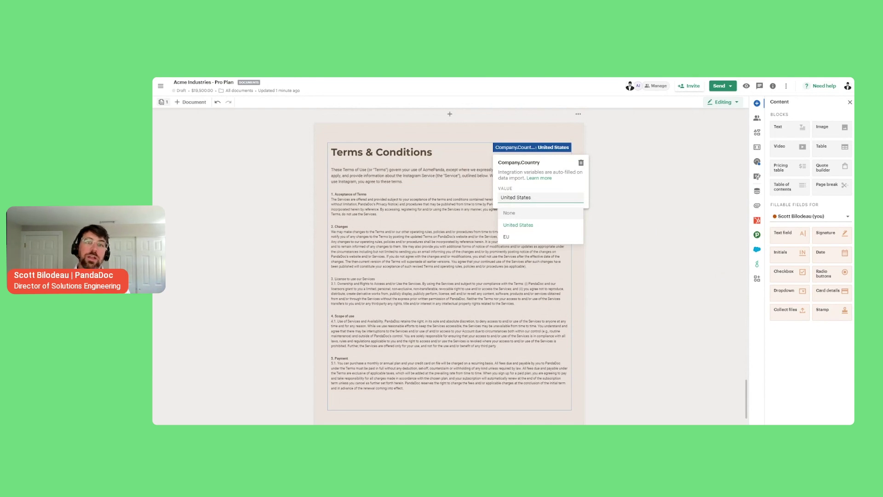
left_click(612, 182)
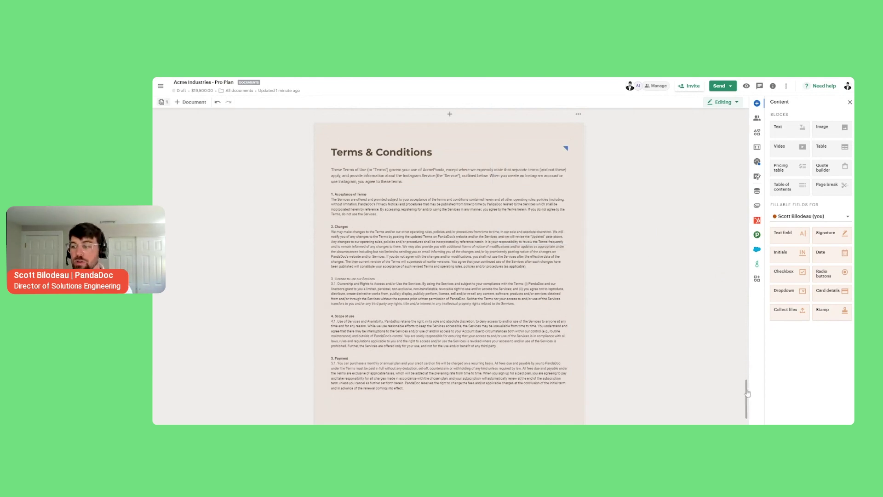
scroll(740, 340, "up", 10)
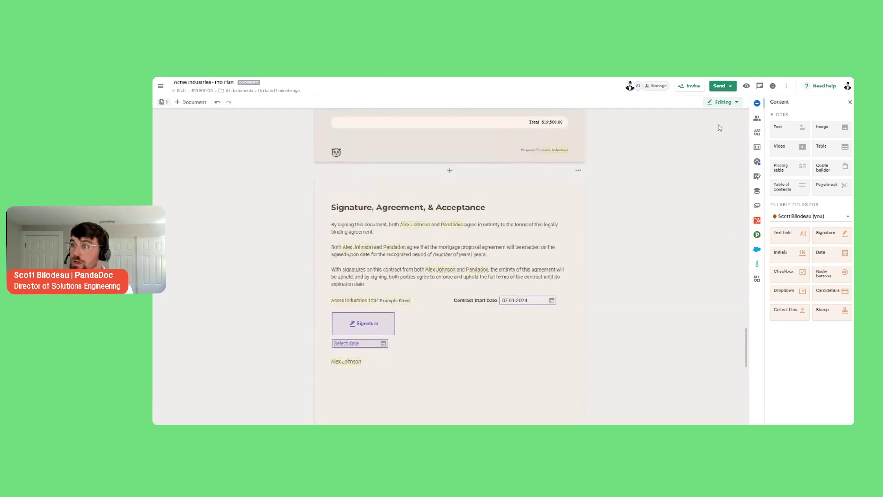
Send the proposal as individual share links, keeping its existing name
left_click(725, 87)
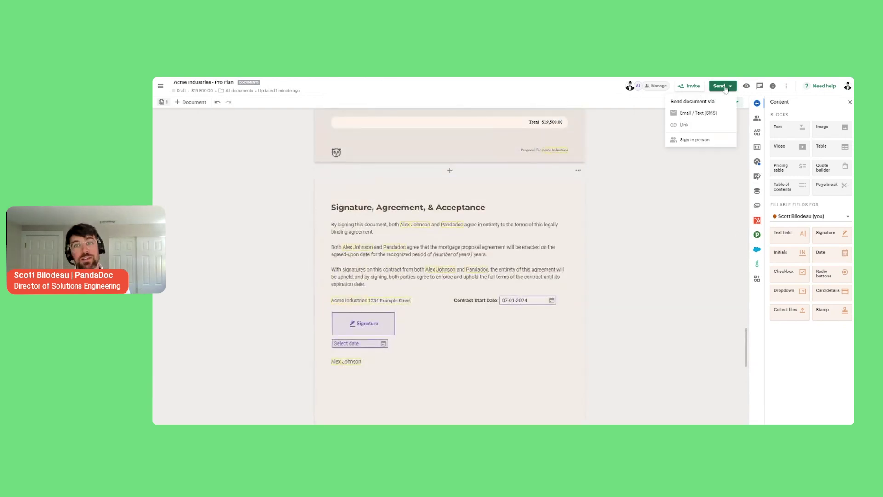
left_click(706, 127)
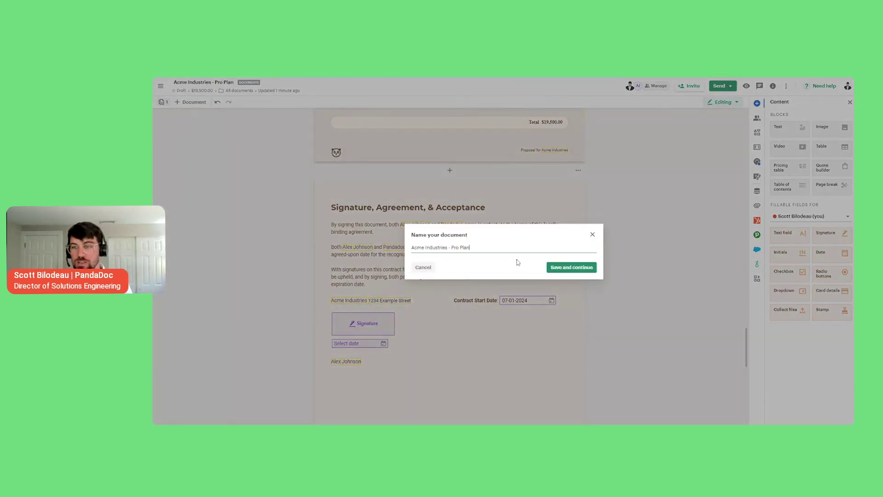
left_click(571, 267)
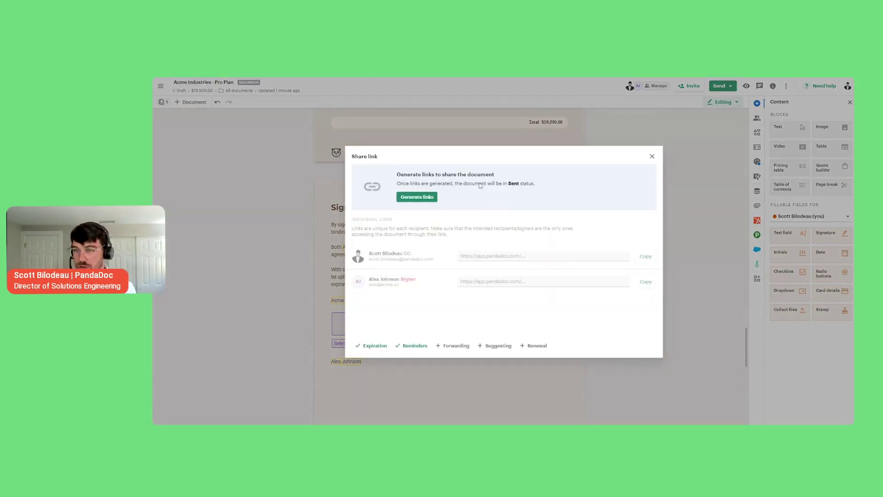
left_click(430, 198)
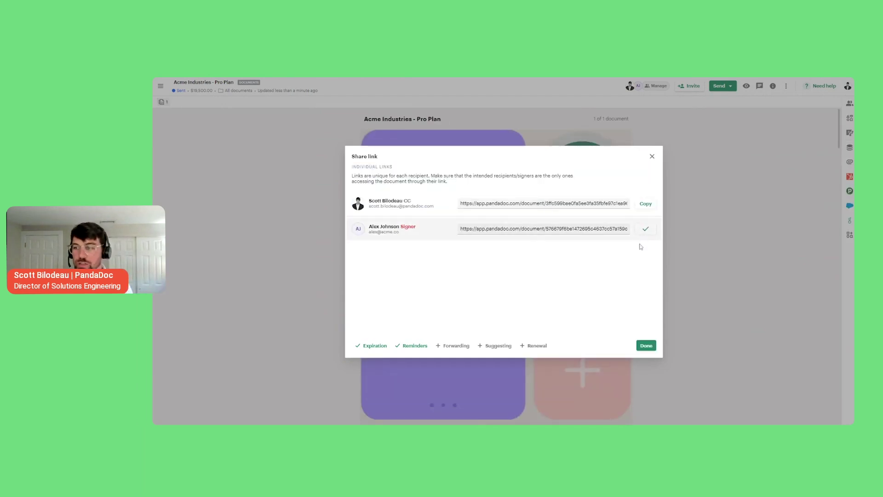
left_click(646, 346)
key("ctrl+t")
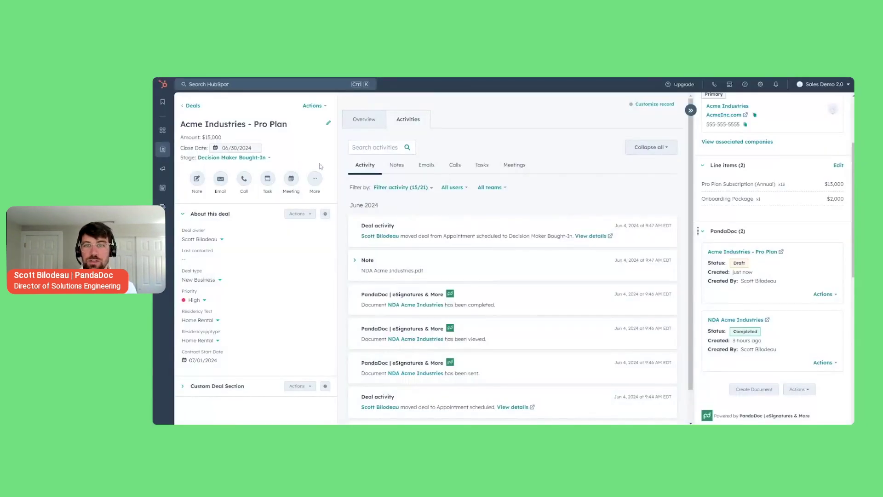
Return to the HubSpot deal and highlight the Activities note that the proposal was viewed
left_click(335, 174)
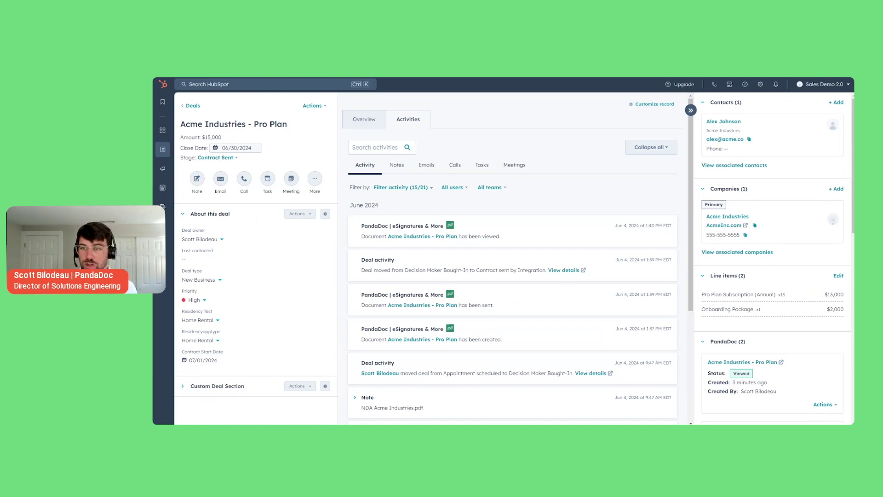
left_click_drag(499, 237, 461, 237)
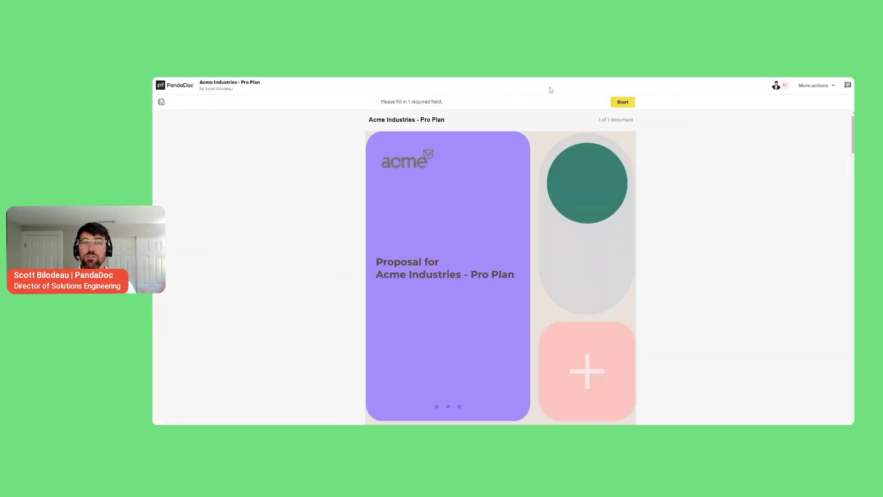
As the recipient, include Cloud Storage at 1000 units ($800.00), bringing the total to $20,300.00
left_click(623, 102)
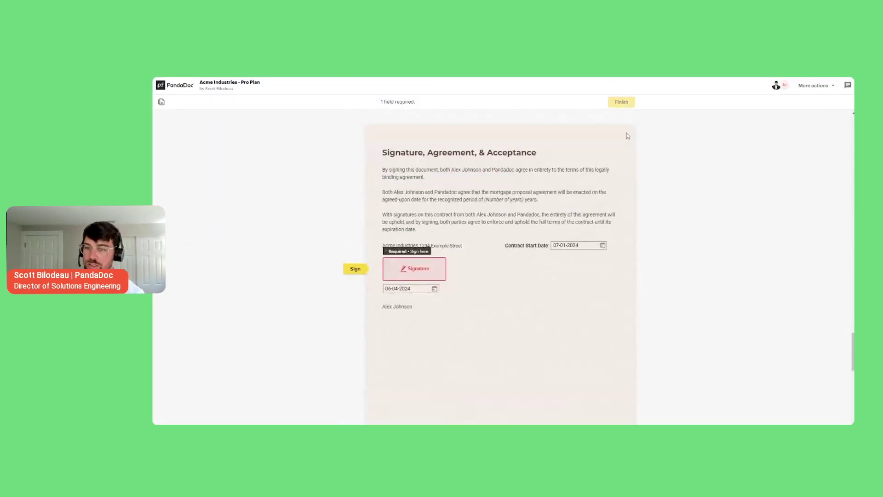
scroll(531, 259, "up", 6)
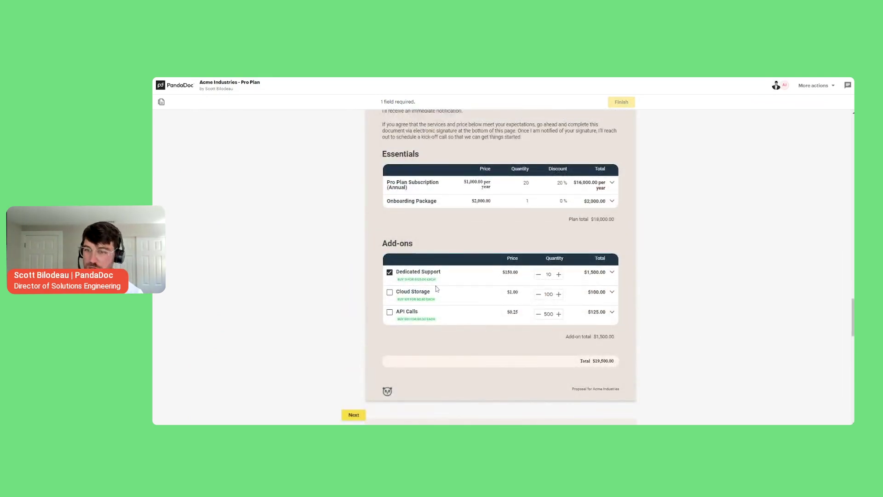
left_click(390, 292)
left_click(546, 294)
type("0")
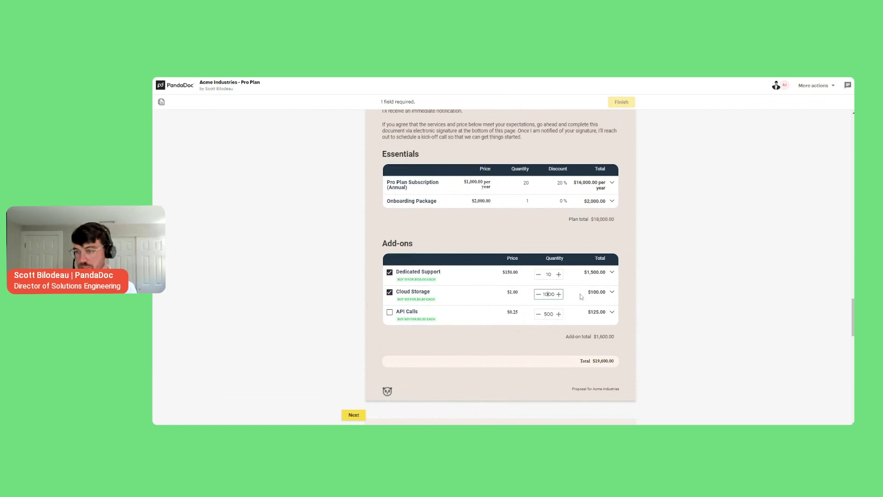
left_click(581, 296)
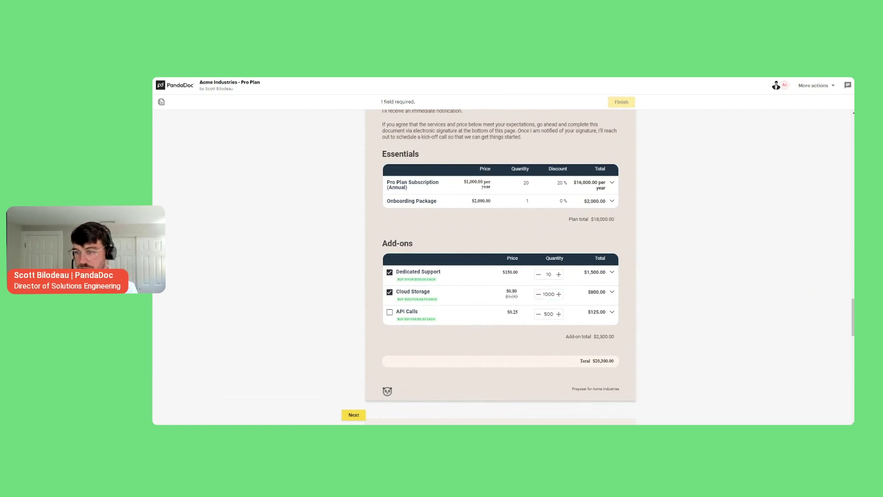
scroll(551, 342, "down", 1)
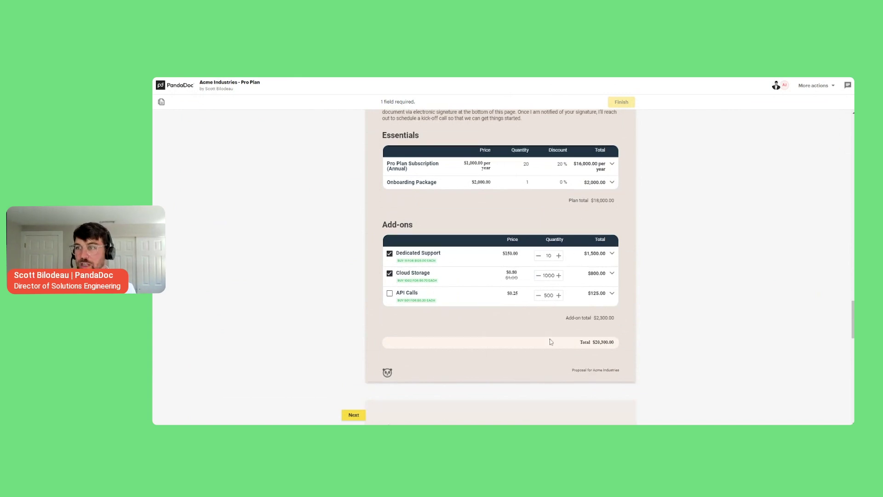
scroll(551, 342, "down", 5)
Set the contract start date to 07-31-2024, sign with a drawn signature, and finish the document
left_click(603, 249)
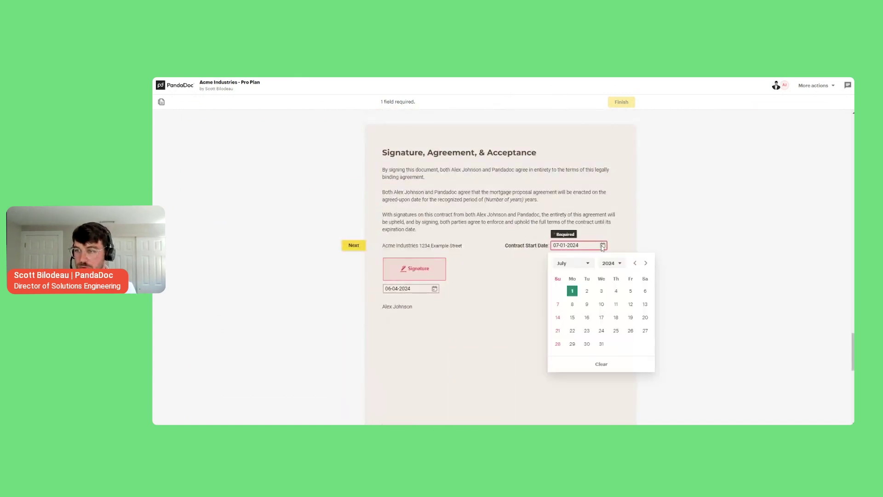
left_click(601, 343)
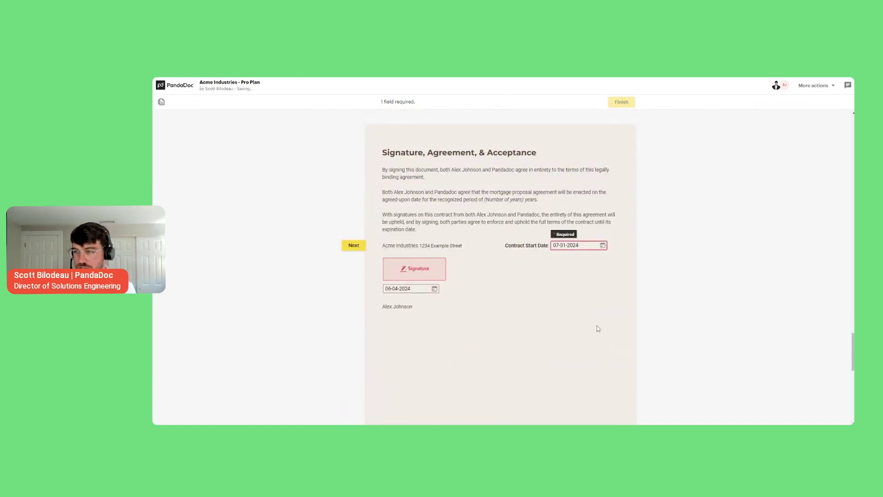
left_click(416, 274)
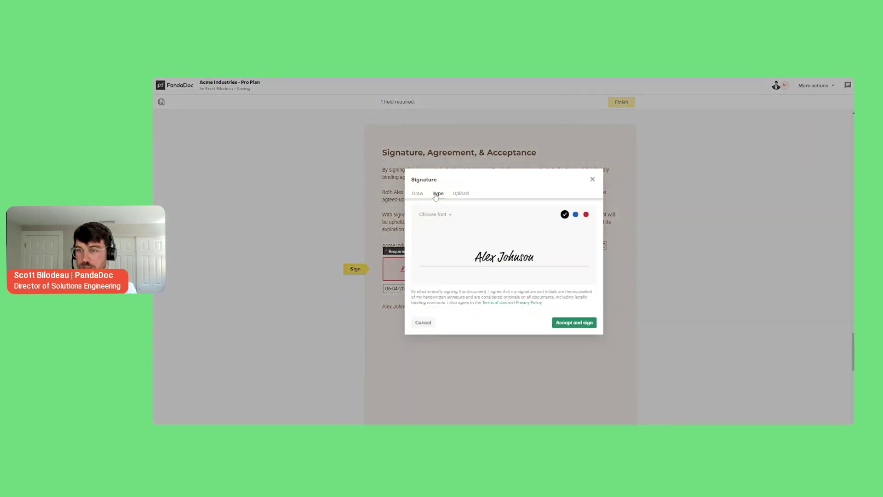
left_click(418, 193)
left_click_drag(435, 250, 574, 239)
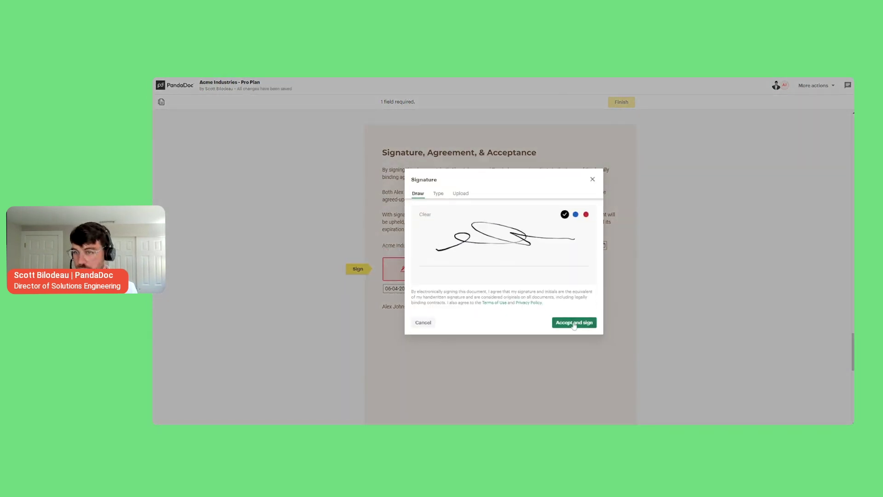
left_click(574, 323)
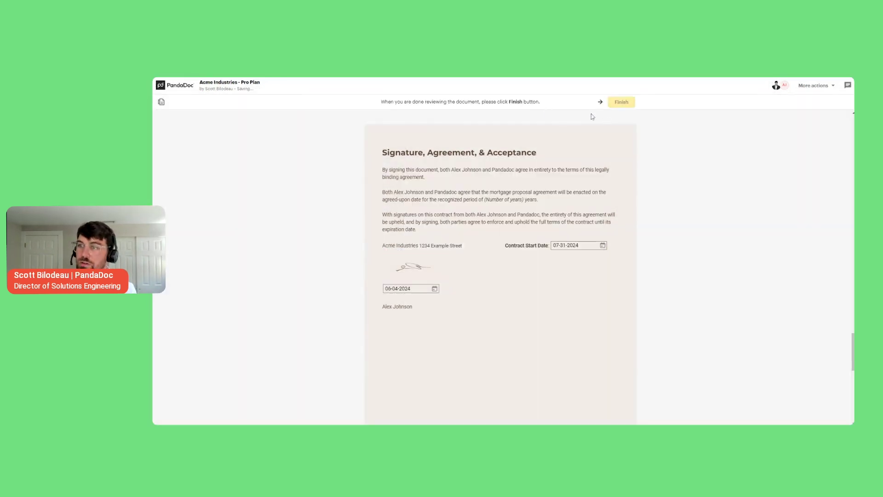
left_click(621, 102)
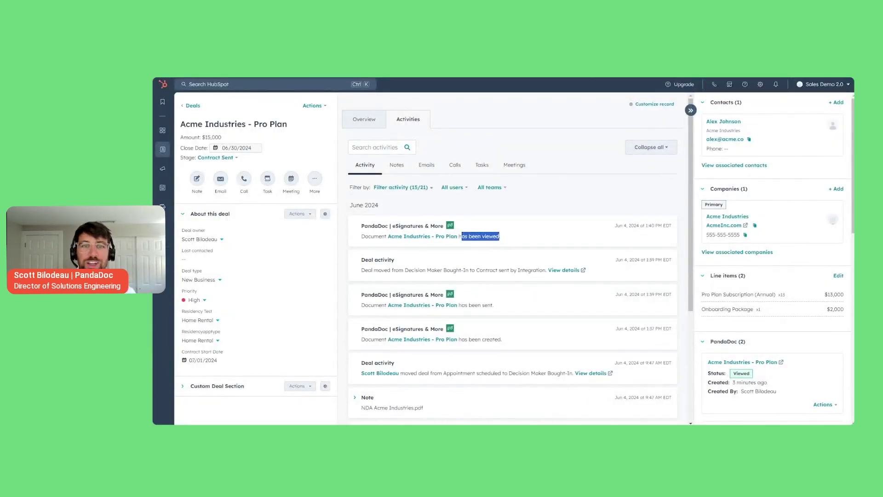
Refresh the Acme Industries - Pro Plan deal so it shows Closed Won at $20,300 with Cloud Storage added
left_click(338, 146)
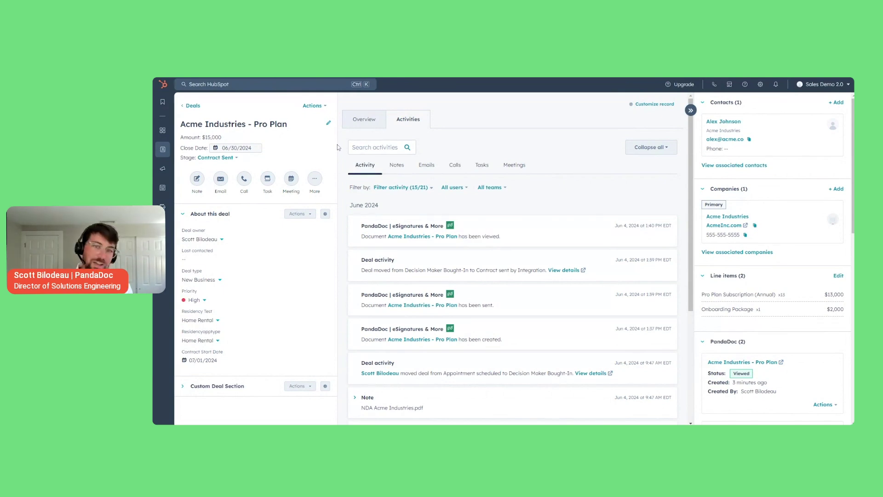
key("F5")
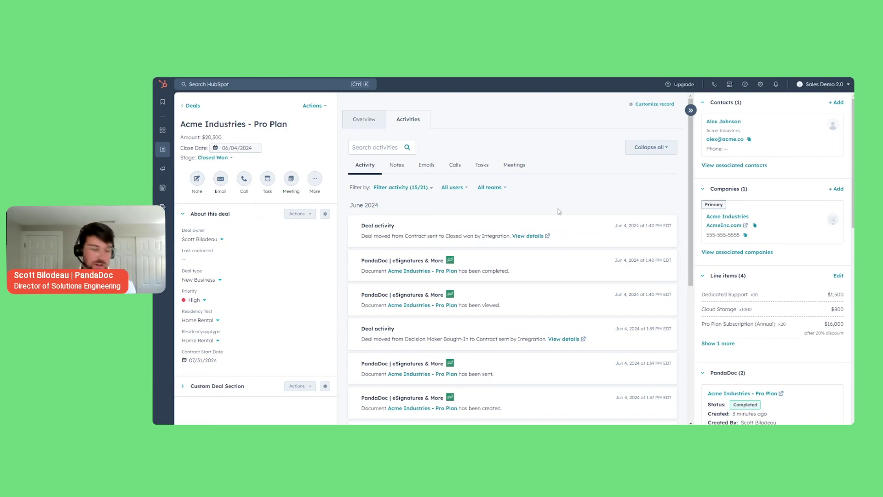
Expand the note holding Acme Industries - Pro Plan.pdf and verify the 07/31/2024 contract start date
key("F5")
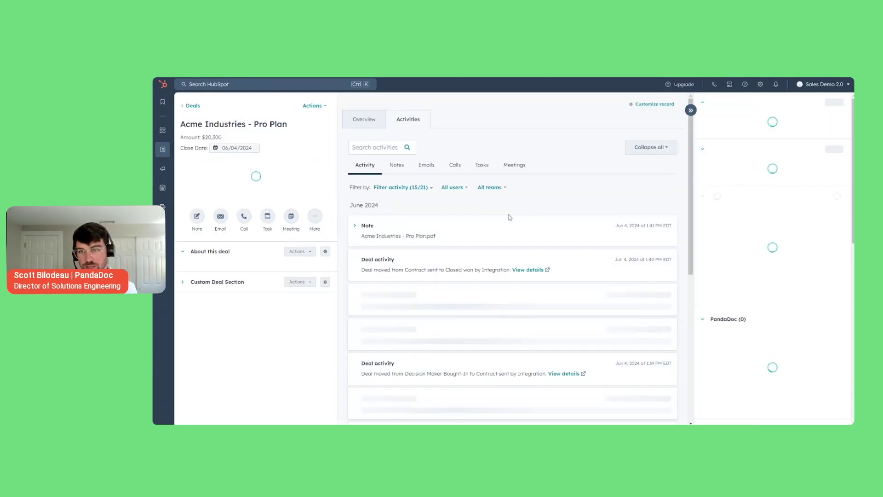
left_click(354, 227)
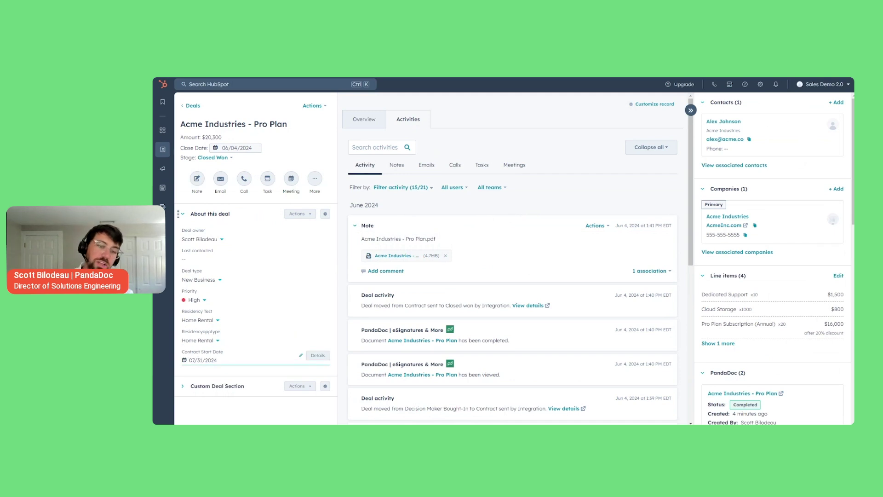
left_click(203, 360)
left_click(351, 364)
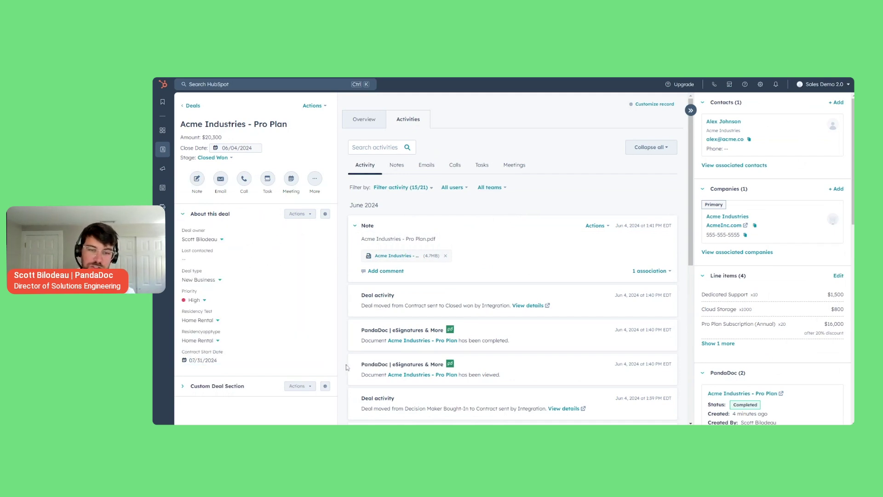